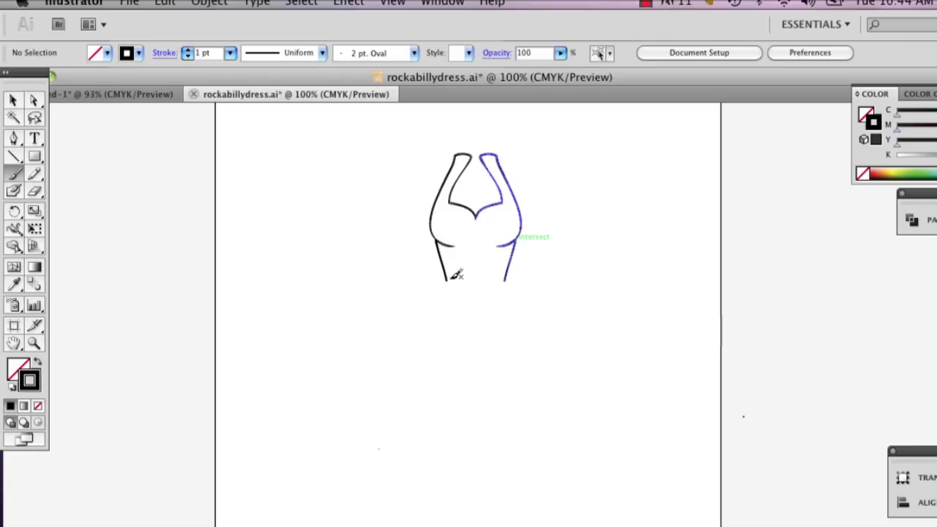
Paint a trial stroke left of the dress and try the skirt's left edge, undoing the attempts.
mouse_move(242, 167)
mouse_down()
mouse_move(199, 292)
mouse_move(147, 371)
mouse_move(196, 412)
mouse_move(271, 205)
mouse_up()
mouse_move(151, 373)
mouse_down()
mouse_move(156, 411)
mouse_move(179, 388)
mouse_up()
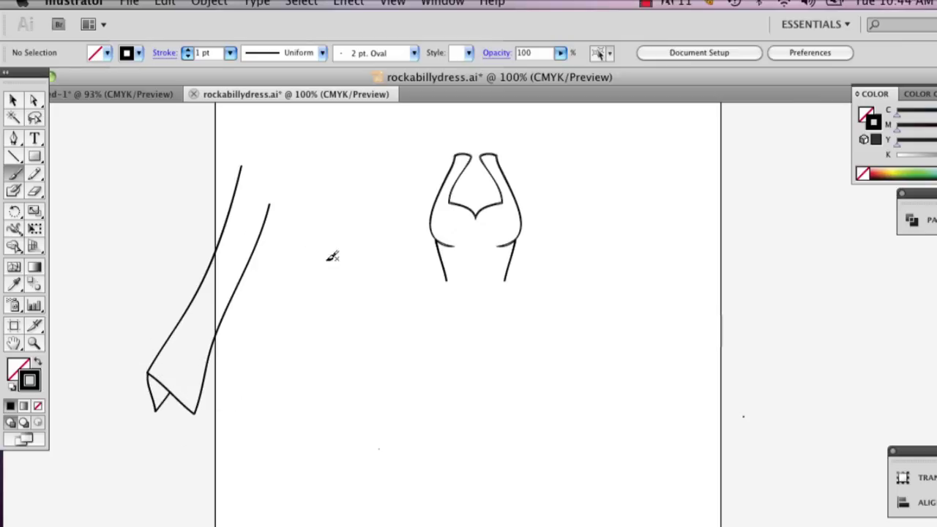
key(super+z)
key(super+z)
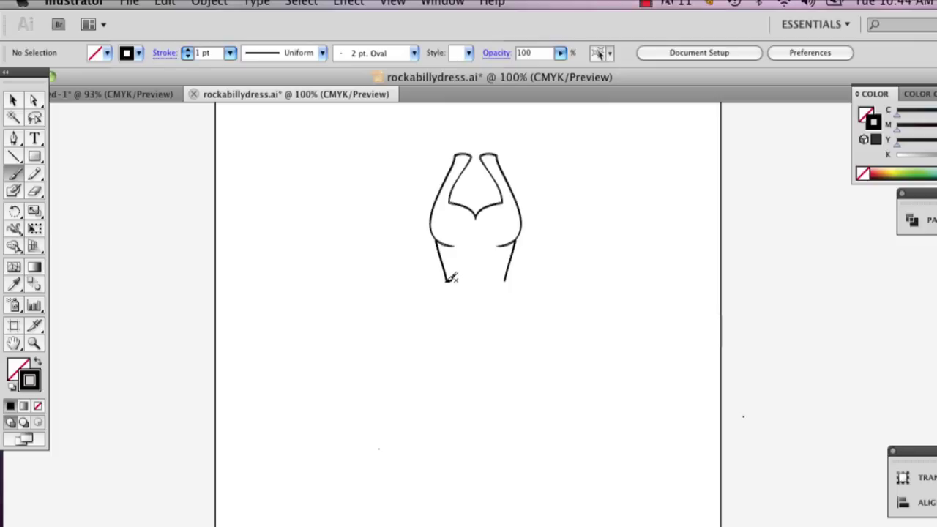
drag(448, 284, 381, 361)
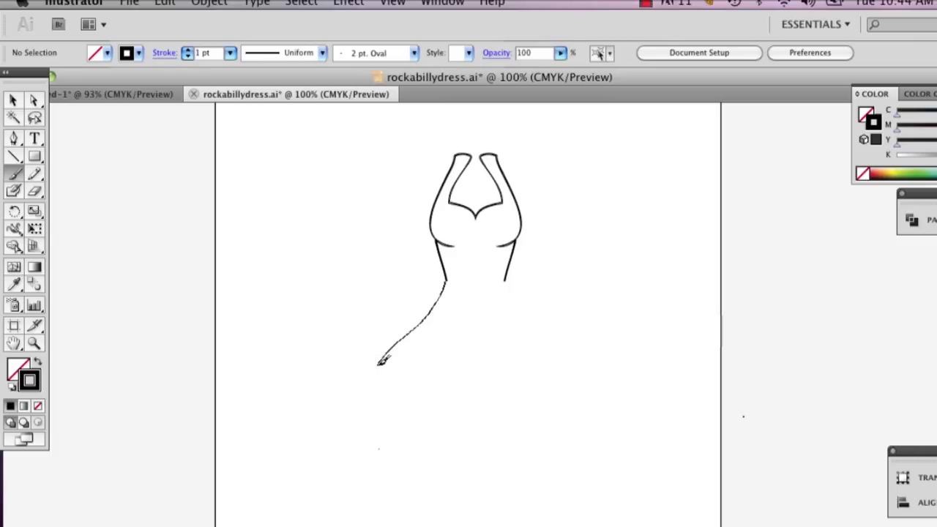
key(super+z)
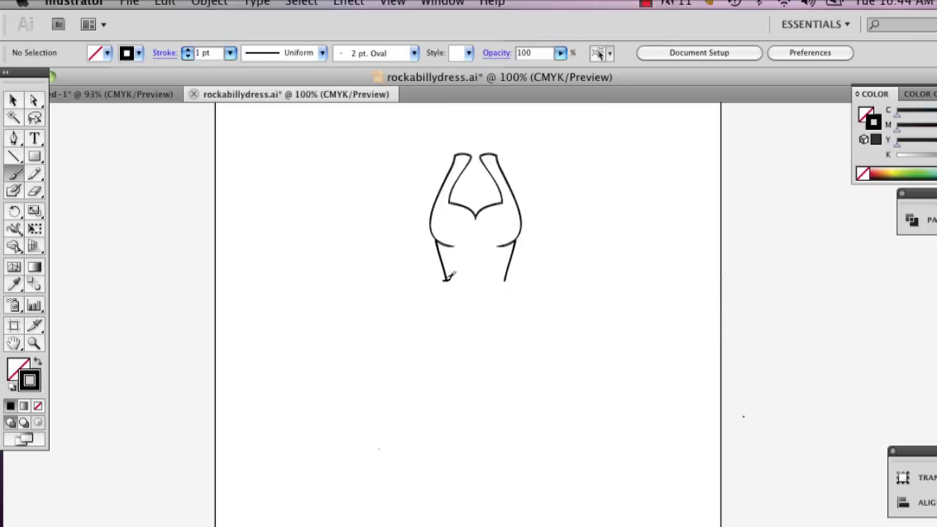
mouse_move(448, 281)
mouse_down()
mouse_move(421, 343)
mouse_move(384, 365)
mouse_up()
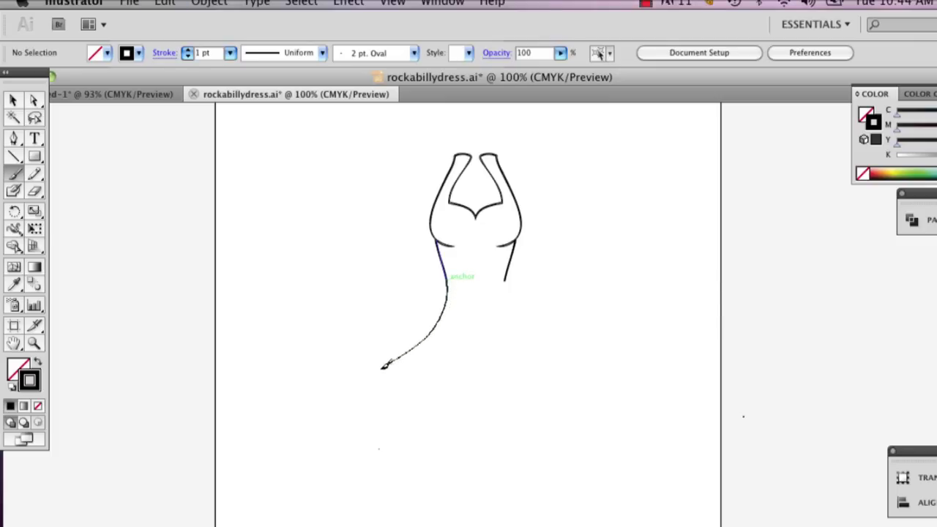
key(super+z)
Turn on View > Show Grid and zoom to 150% on the bodice.
click(17, 344)
click(34, 345)
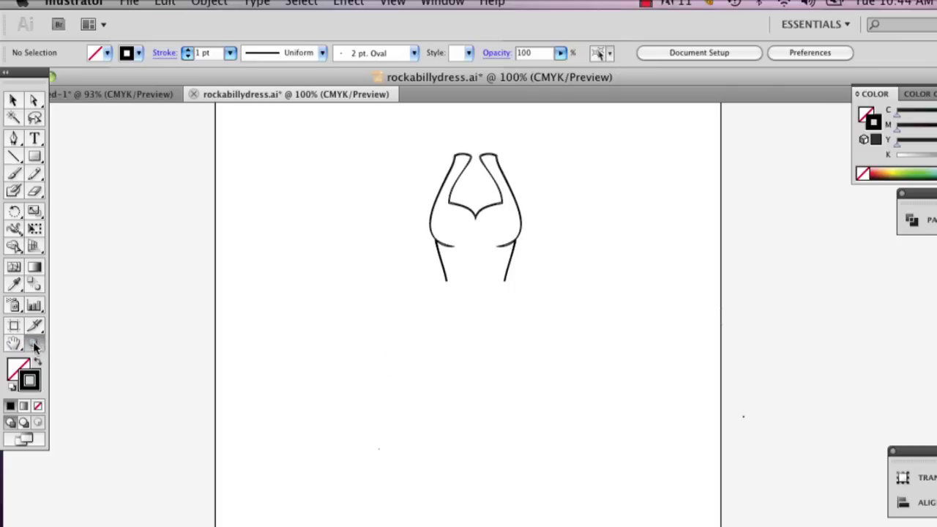
click(456, 316)
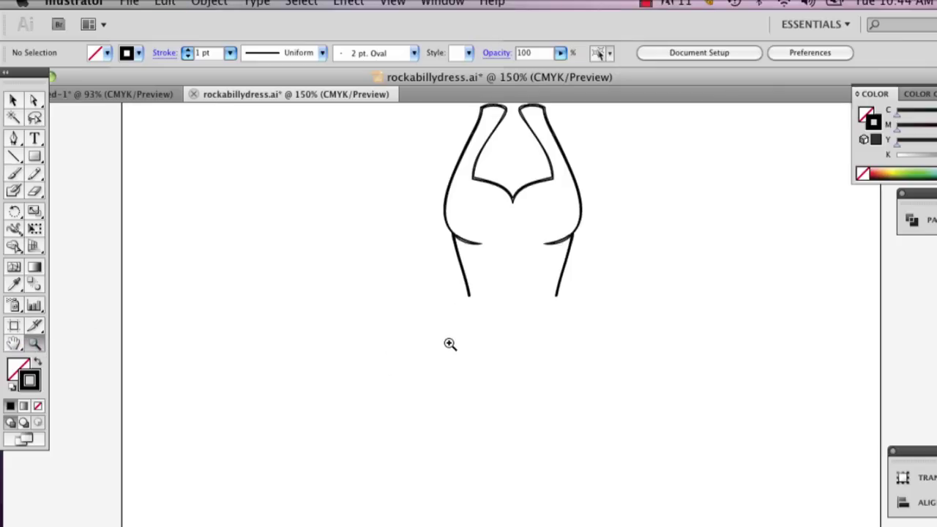
click(16, 173)
key(super+1)
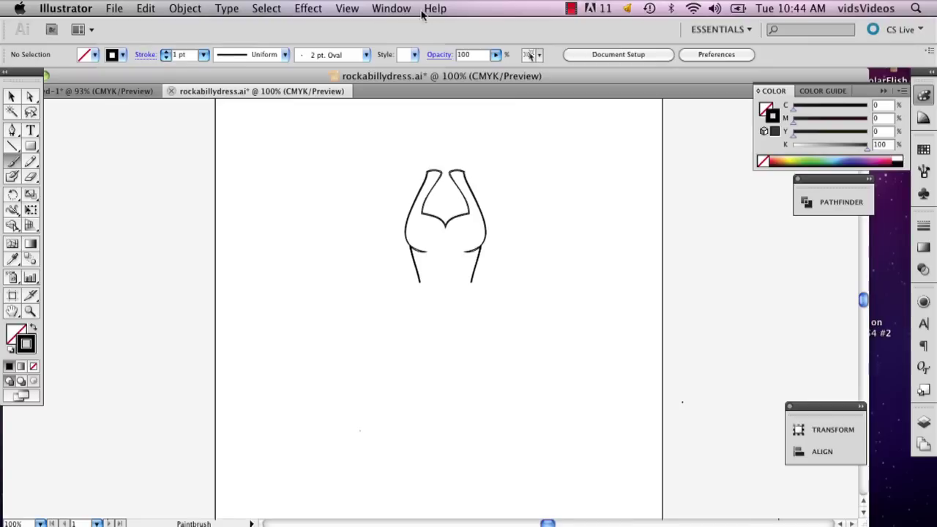
click(390, 10)
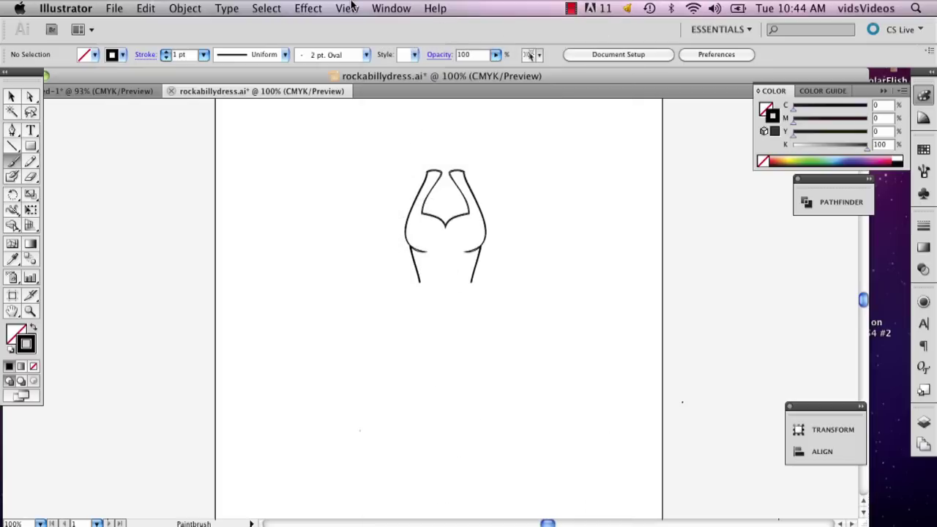
click(353, 7)
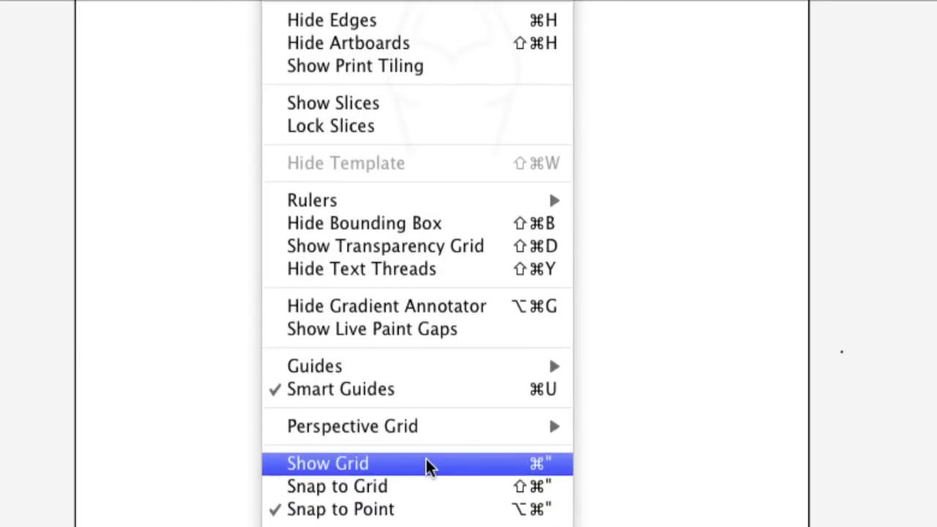
click(429, 466)
key(super+minus)
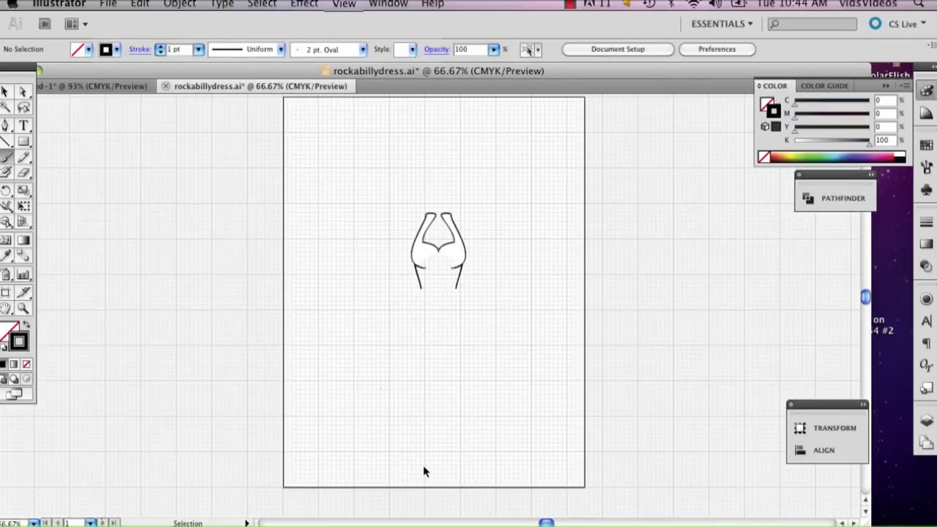
key(super+equal)
key(super+equal)
Paint one Paintbrush stroke from the bodice down to a ruffled hem, undoing failed tries.
key(b)
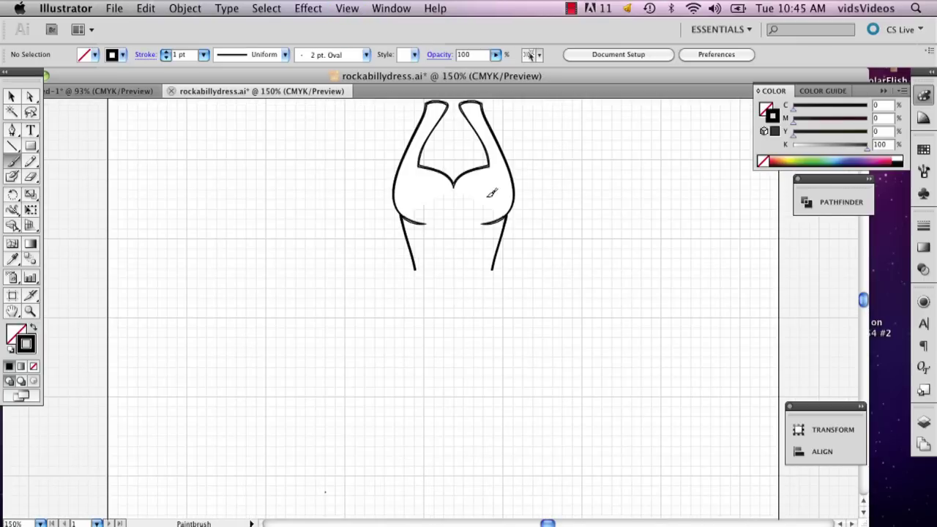
mouse_move(419, 265)
mouse_down()
mouse_move(332, 391)
mouse_move(359, 423)
mouse_move(407, 362)
mouse_move(439, 293)
mouse_move(386, 311)
mouse_move(319, 416)
mouse_move(354, 445)
mouse_move(424, 325)
mouse_up()
key(super+z)
mouse_move(323, 415)
mouse_down()
mouse_move(320, 432)
mouse_move(335, 430)
mouse_up()
key(super+z)
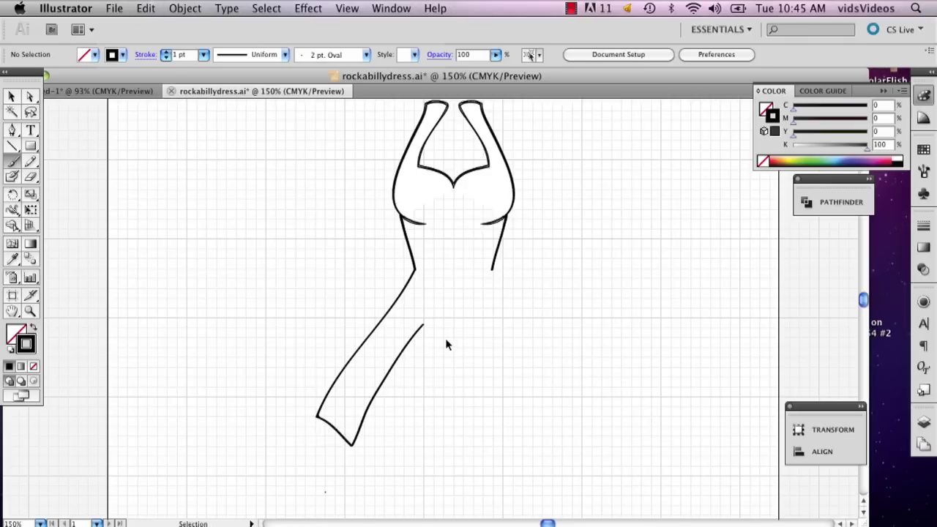
key(super+z)
mouse_move(417, 268)
mouse_down()
mouse_move(326, 384)
mouse_move(346, 433)
mouse_move(380, 448)
mouse_up()
key(super+z)
mouse_move(415, 265)
mouse_down()
mouse_move(332, 404)
mouse_move(358, 429)
mouse_move(361, 448)
mouse_move(391, 465)
mouse_move(480, 473)
mouse_up()
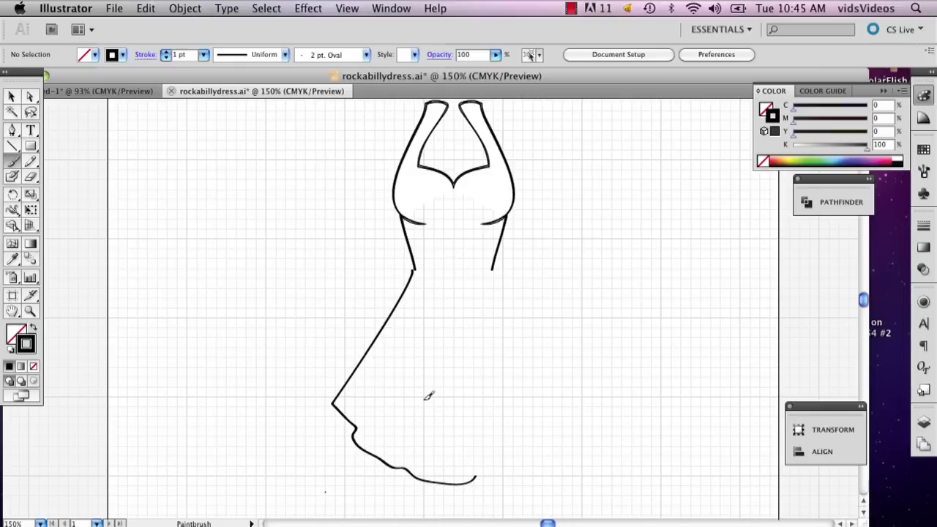
Select the whole left skirt path and Option-drag a copy to its right.
click(30, 96)
drag(297, 277, 481, 503)
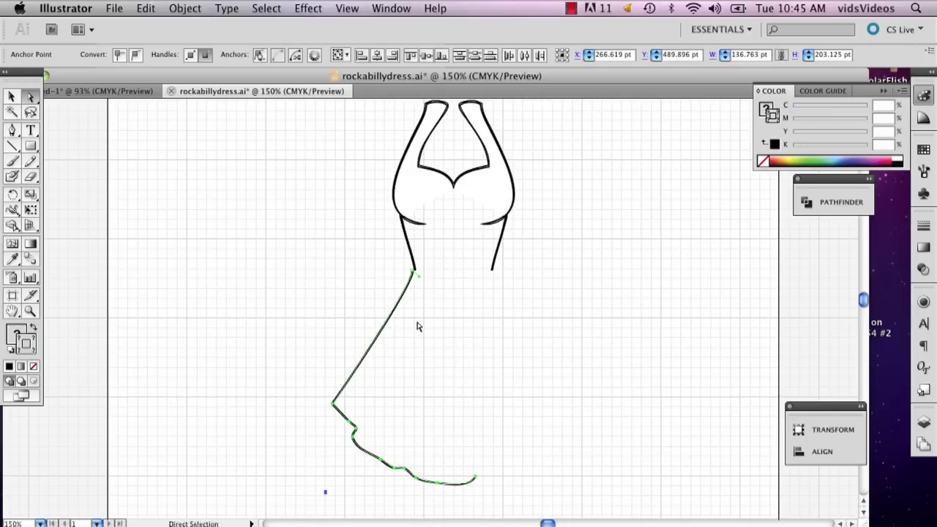
click(11, 96)
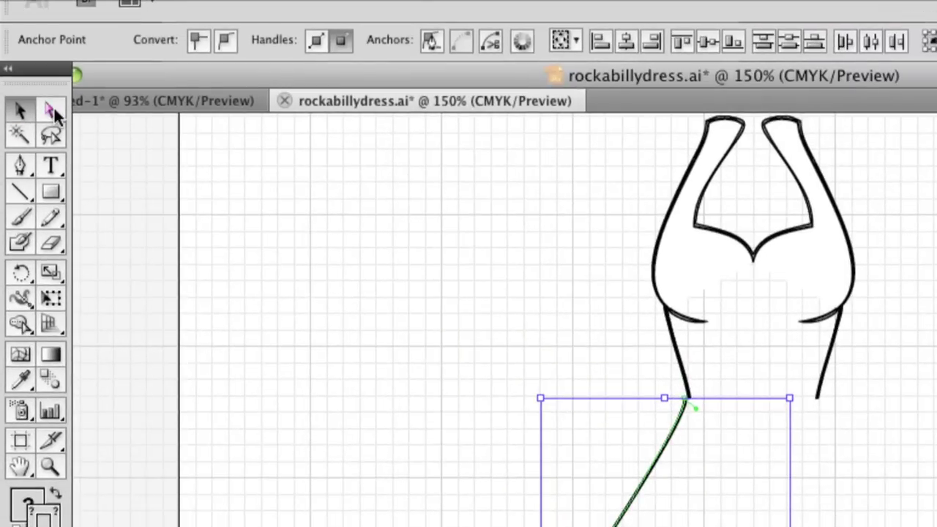
click(54, 106)
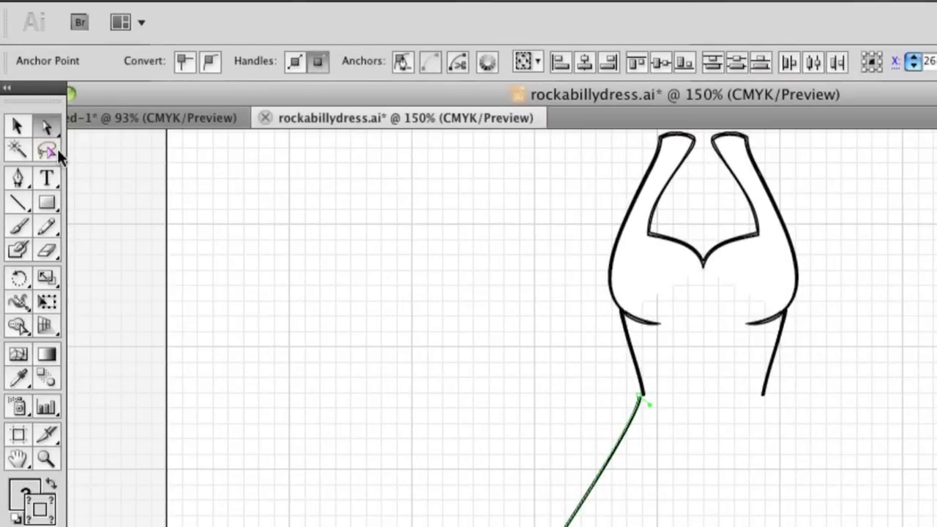
click(17, 125)
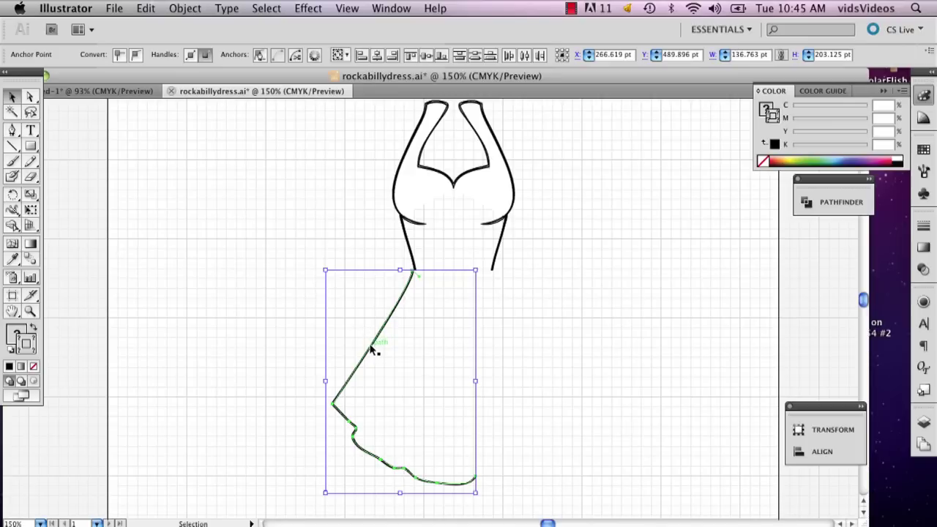
drag(379, 339, 528, 365)
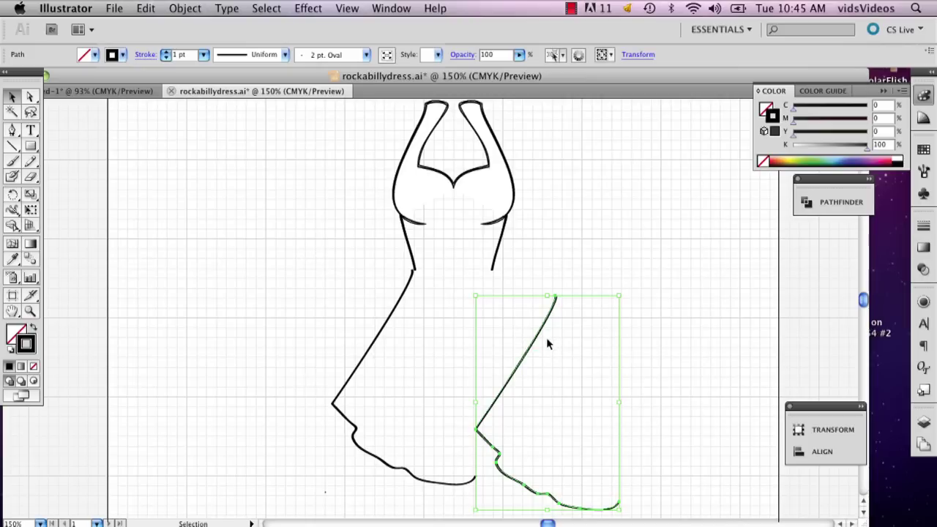
Reflect the skirt copy vertically and move it against the bodice's right side.
right_click(543, 346)
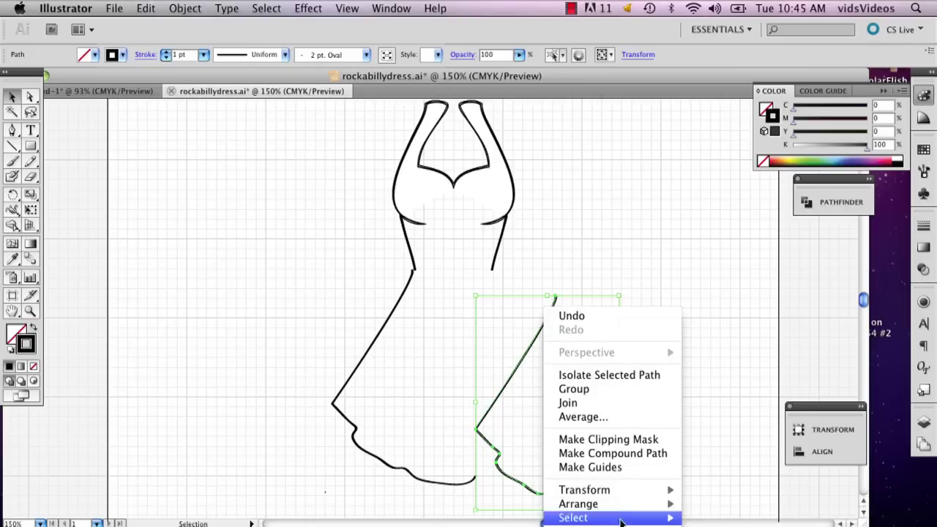
mouse_move(643, 492)
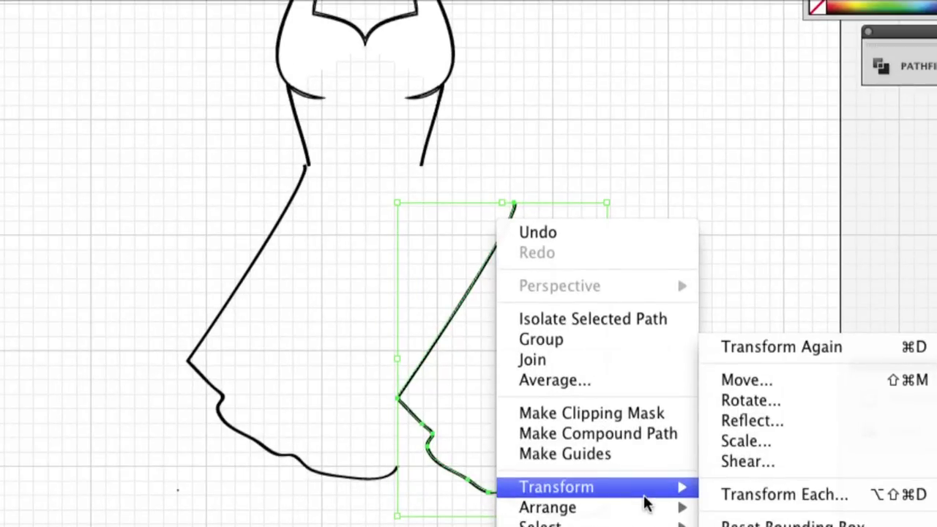
click(810, 421)
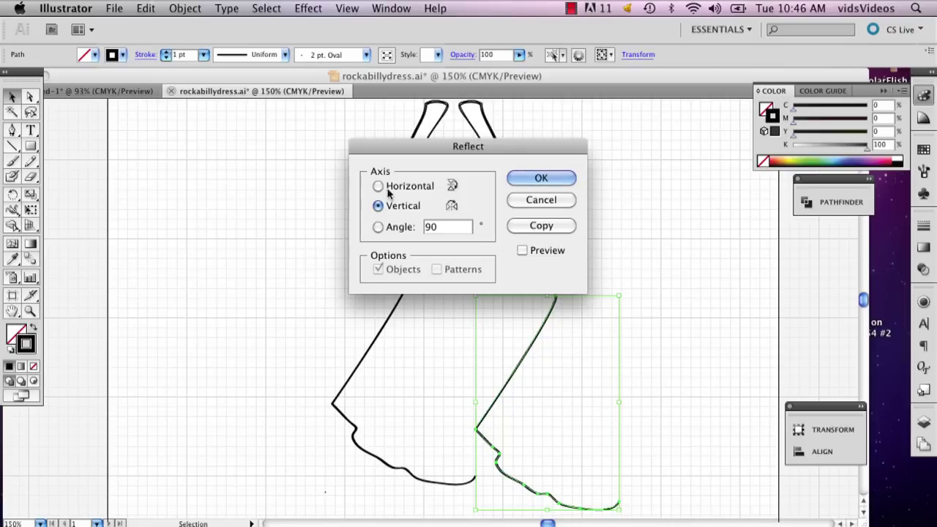
click(522, 250)
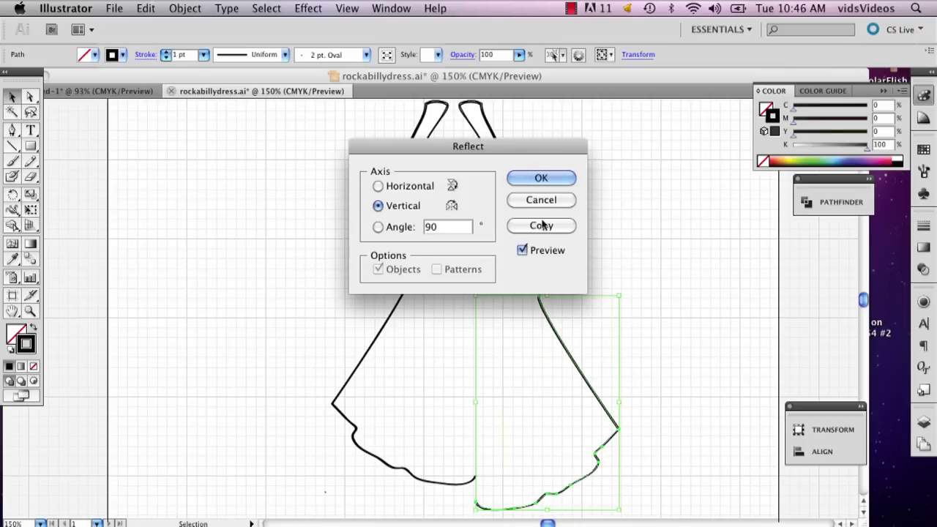
click(540, 179)
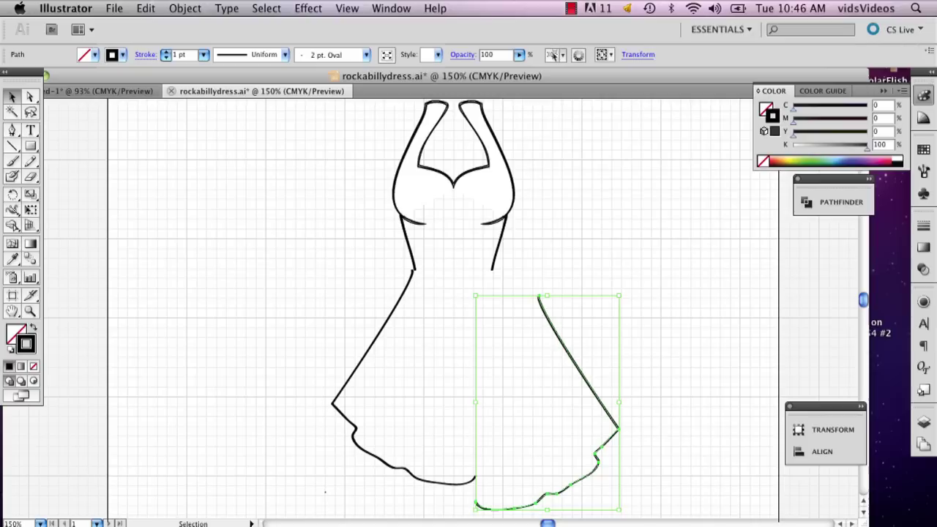
drag(580, 370, 533, 345)
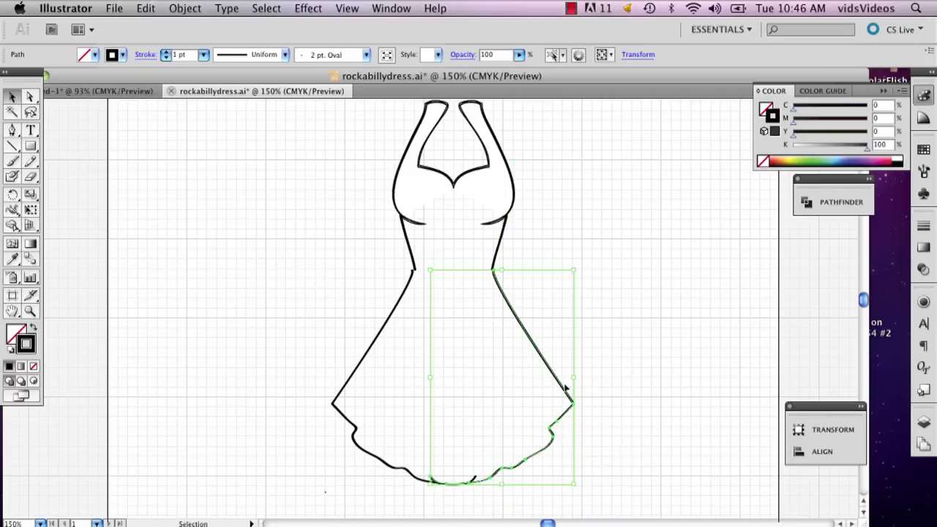
Erase a small gap in the skirt's hem line with the Eraser.
click(647, 375)
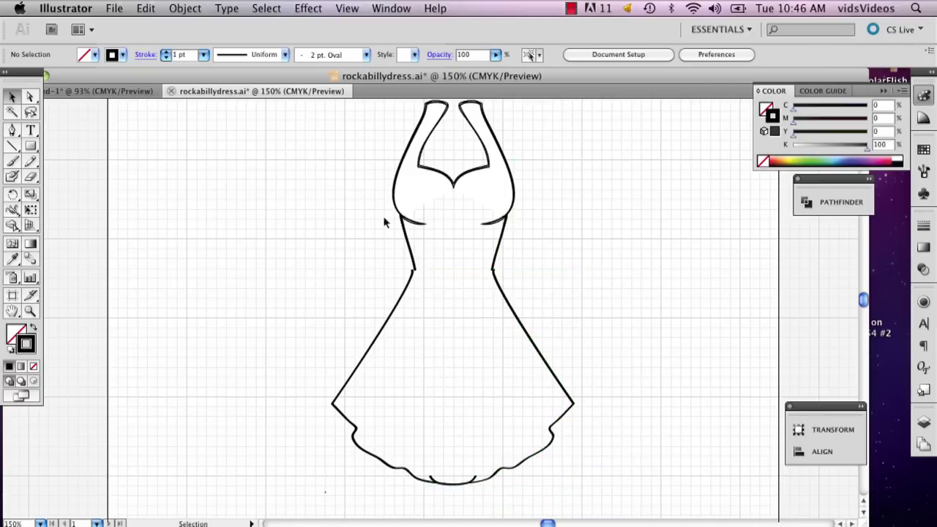
click(30, 177)
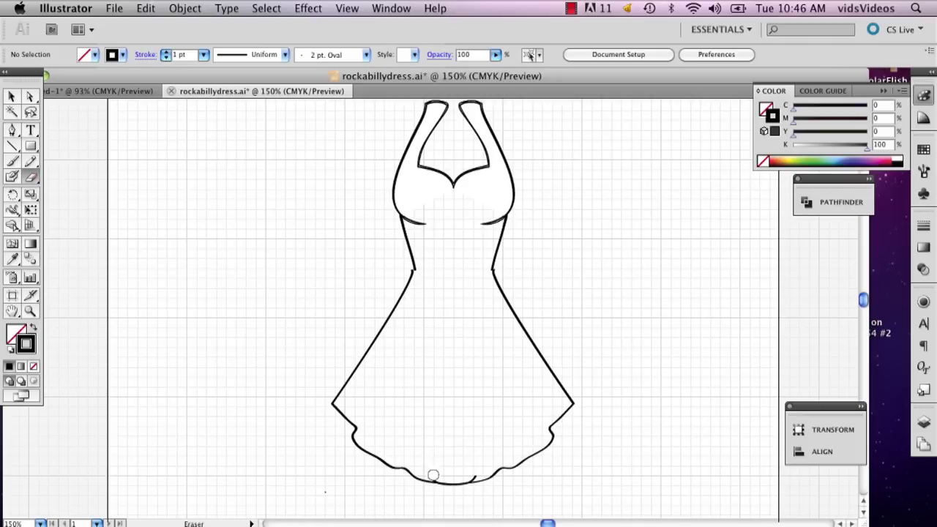
drag(435, 477, 477, 476)
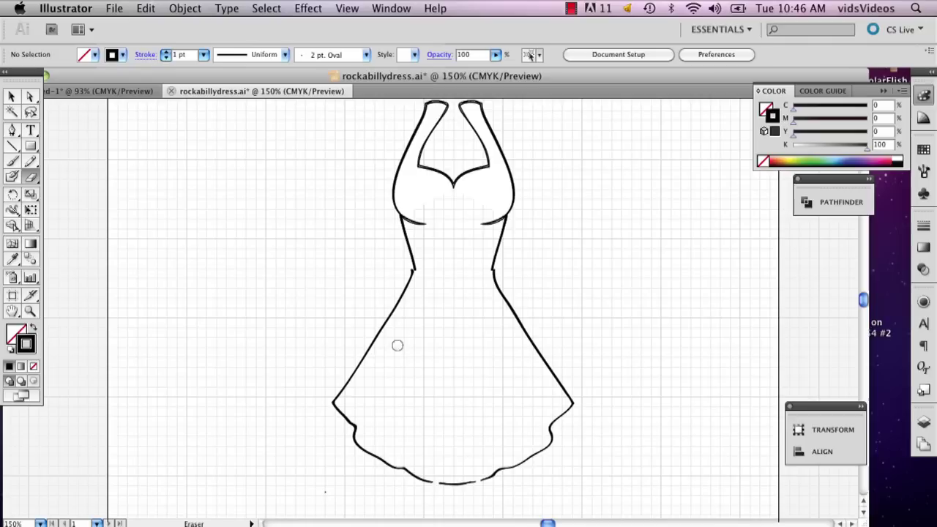
Paint short pleat lines rising from the hem on the skirt's left and centre.
click(12, 160)
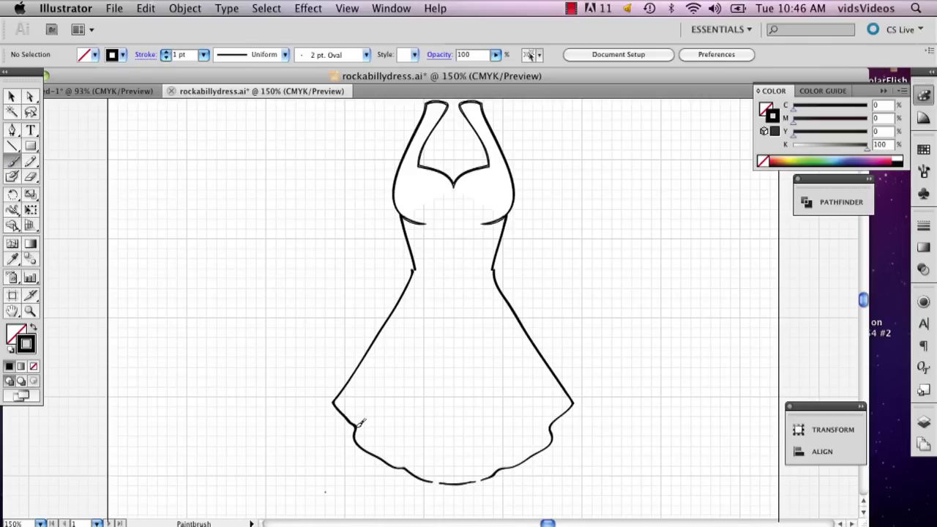
drag(357, 424, 379, 366)
key(super+z)
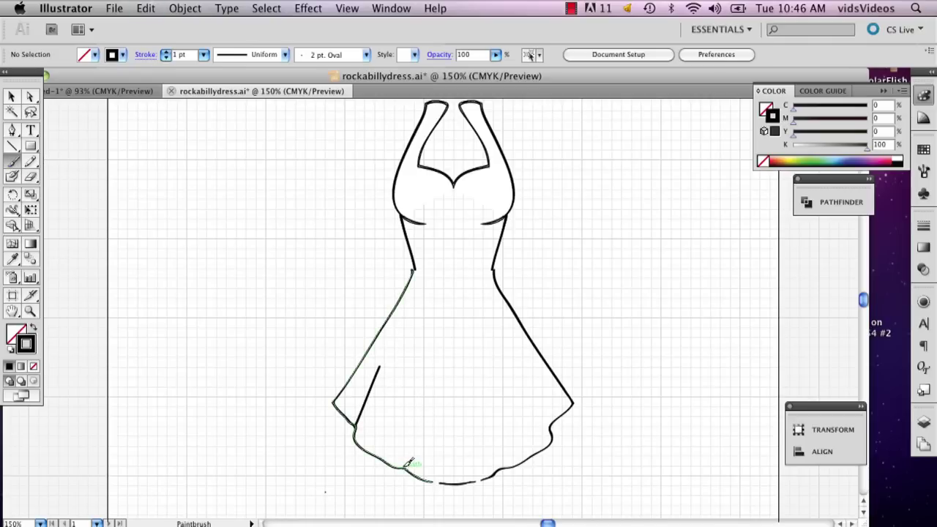
drag(410, 463, 441, 363)
key(super+z)
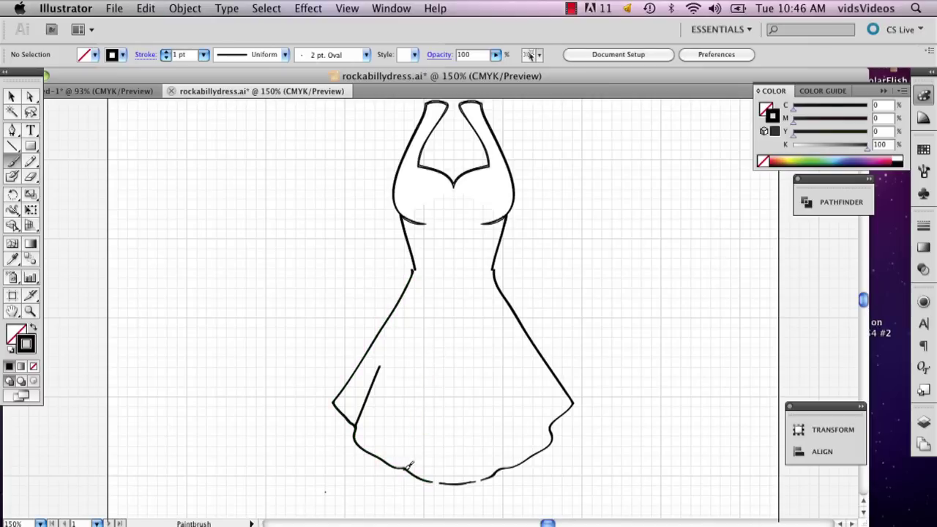
drag(405, 467, 418, 387)
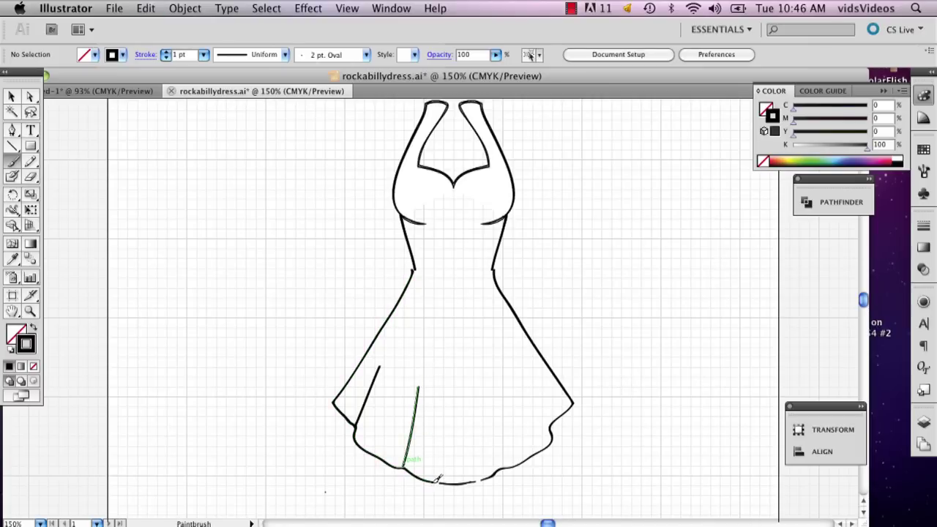
drag(435, 481, 444, 392)
key(super+z)
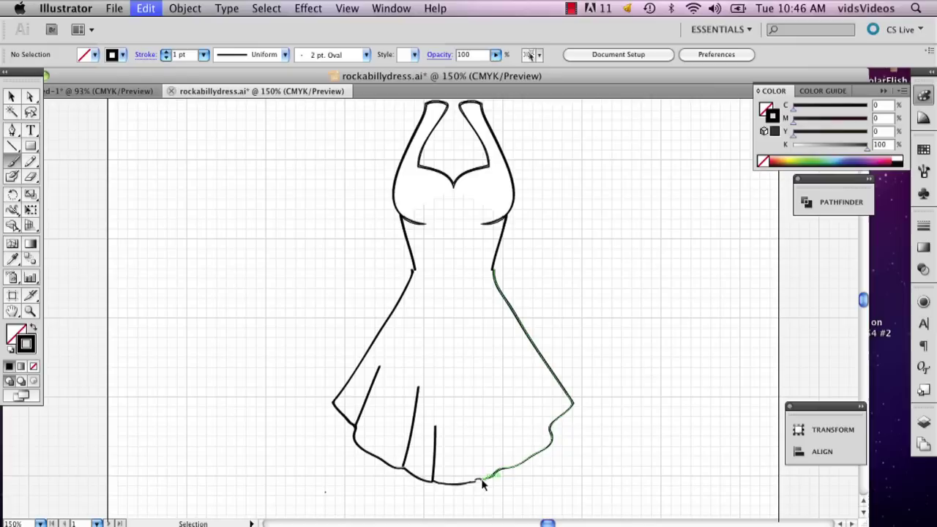
Add more pleat lines toward the skirt's right side, undoing strokes that caught the hem.
mouse_move(480, 478)
mouse_down()
mouse_move(489, 473)
mouse_move(472, 381)
mouse_up()
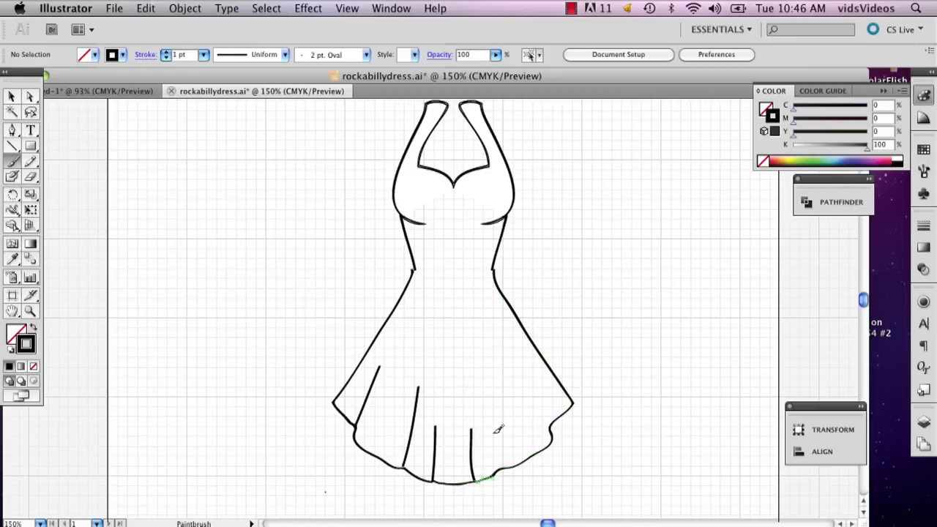
key(super+z)
drag(493, 473, 488, 448)
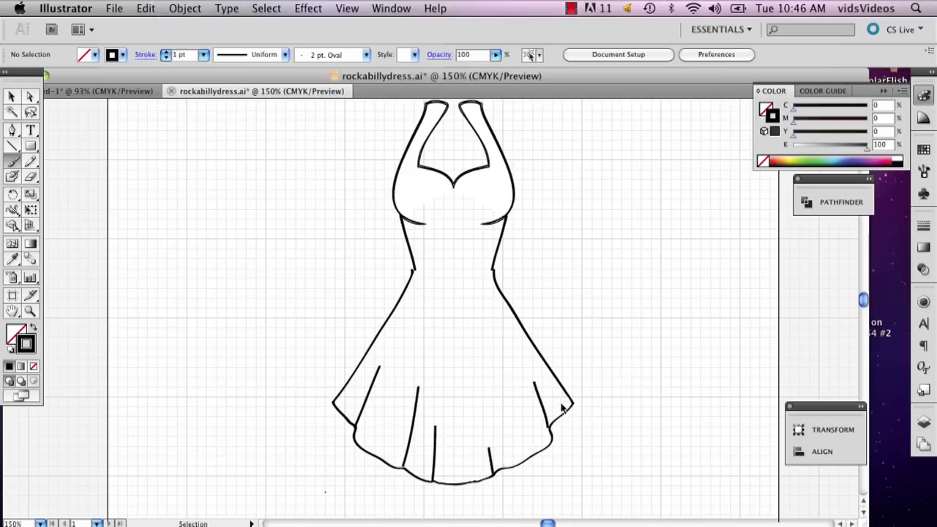
drag(554, 424, 546, 339)
key(super+z)
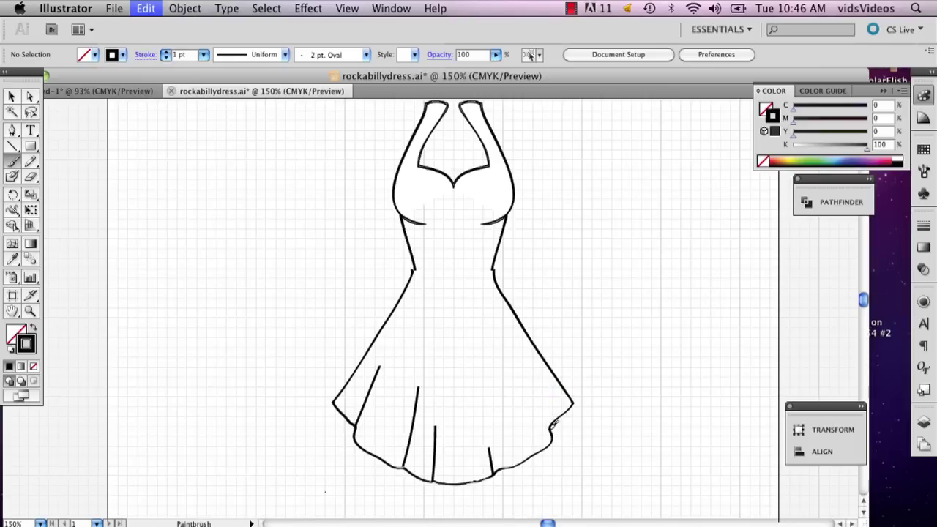
drag(553, 425, 516, 331)
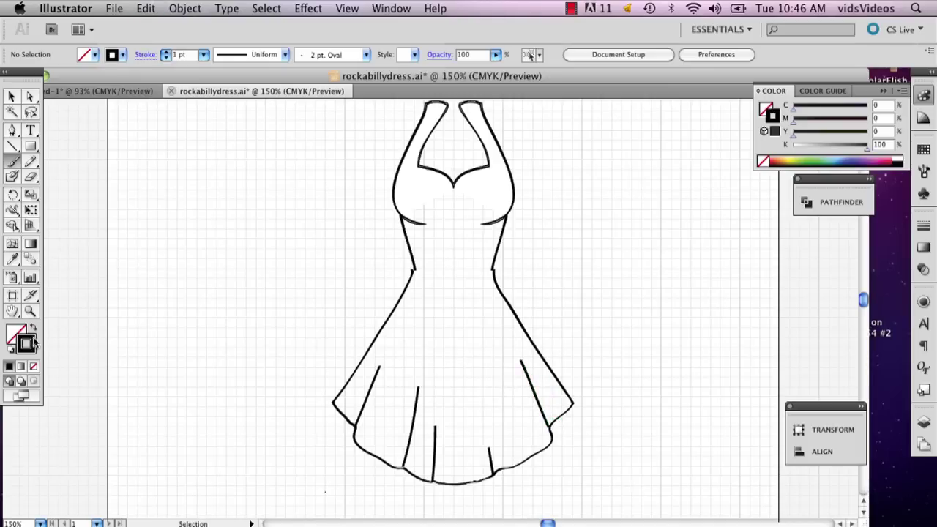
click(30, 311)
click(397, 458)
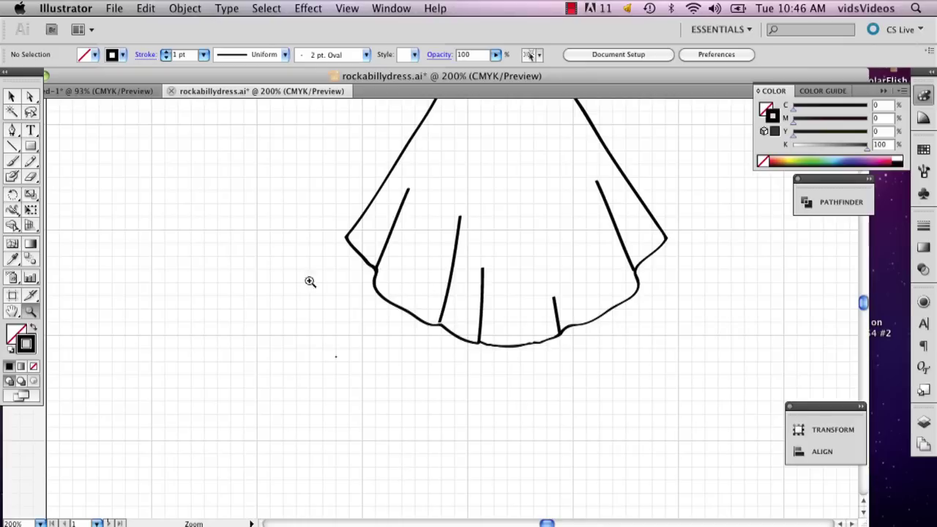
click(12, 97)
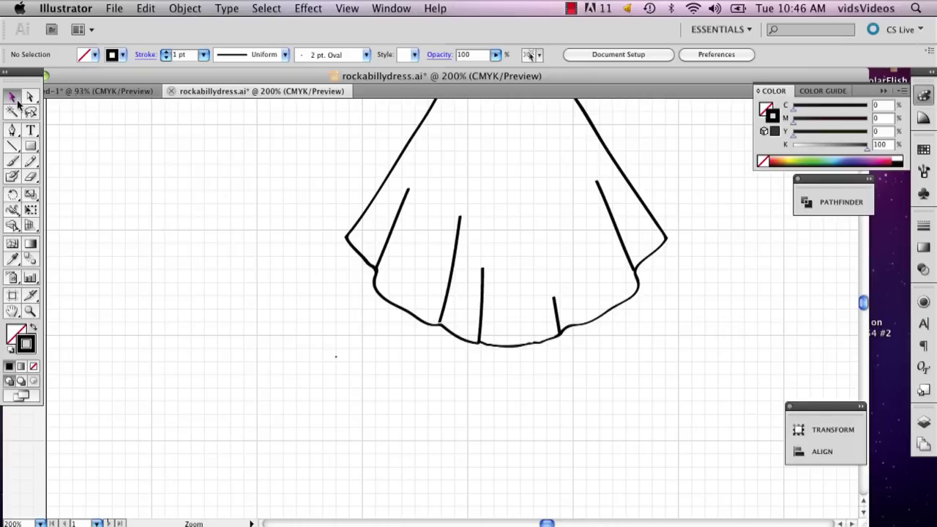
click(442, 311)
click(445, 345)
key(super+equal)
key(super+equal)
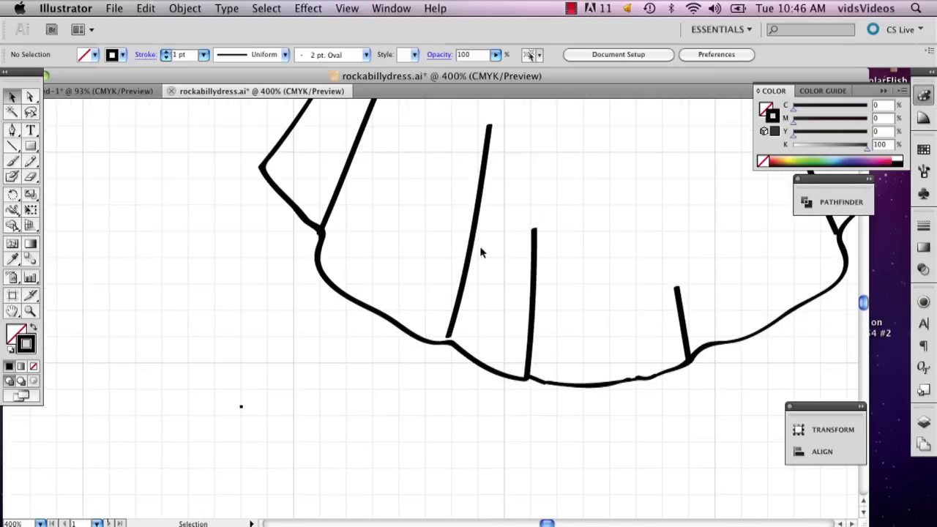
click(472, 253)
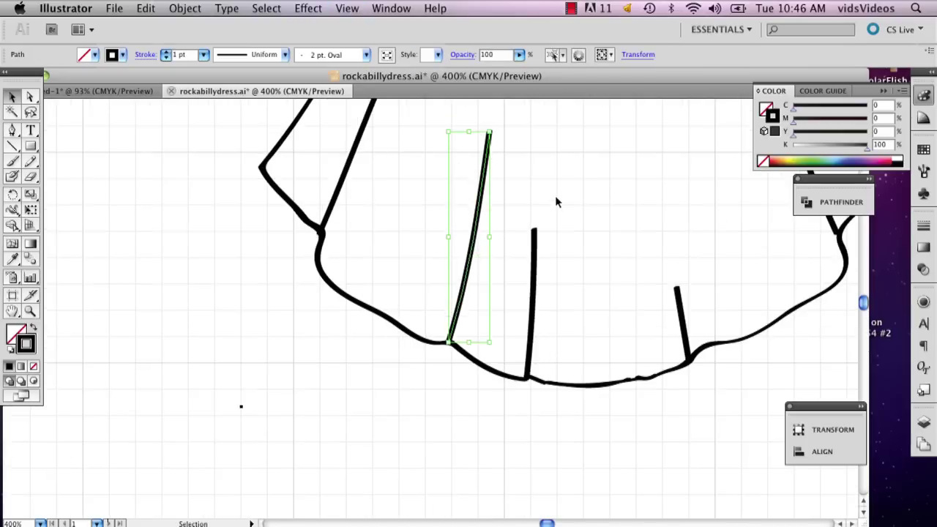
click(554, 234)
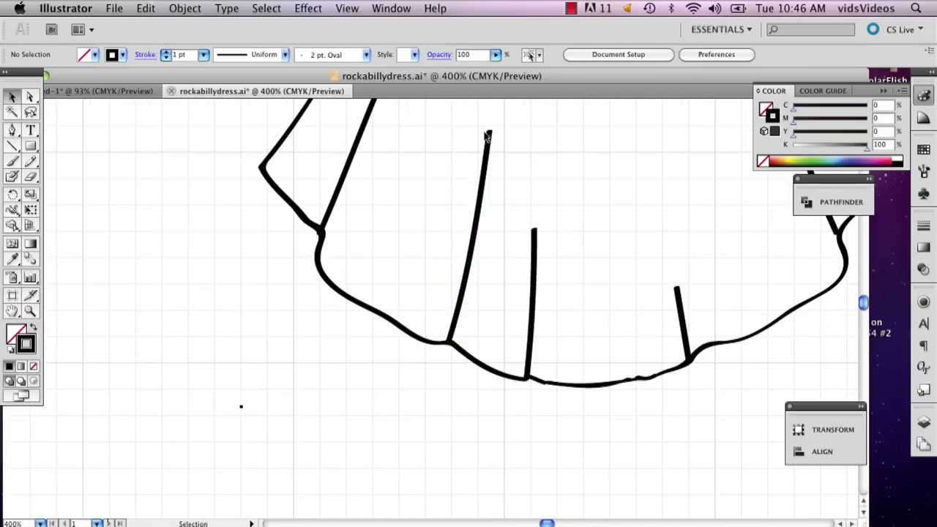
drag(512, 169, 512, 170)
click(285, 54)
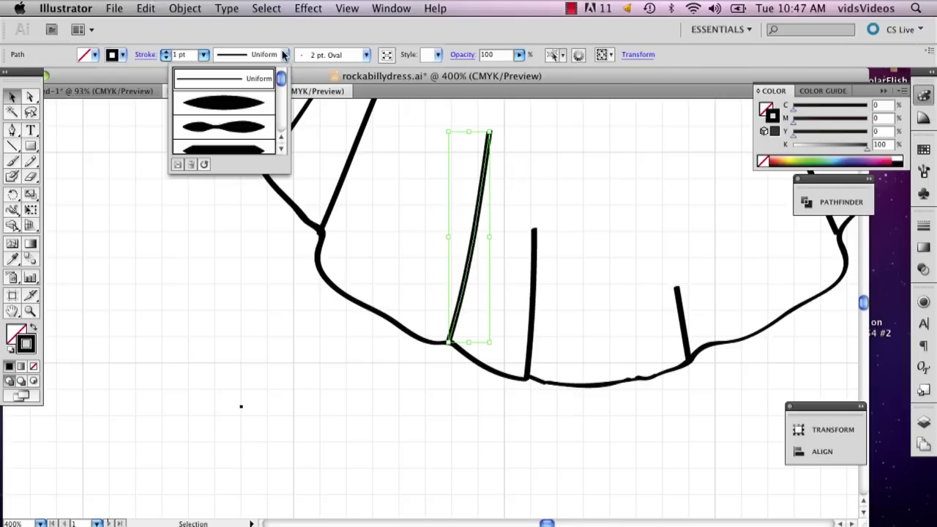
click(255, 110)
click(285, 55)
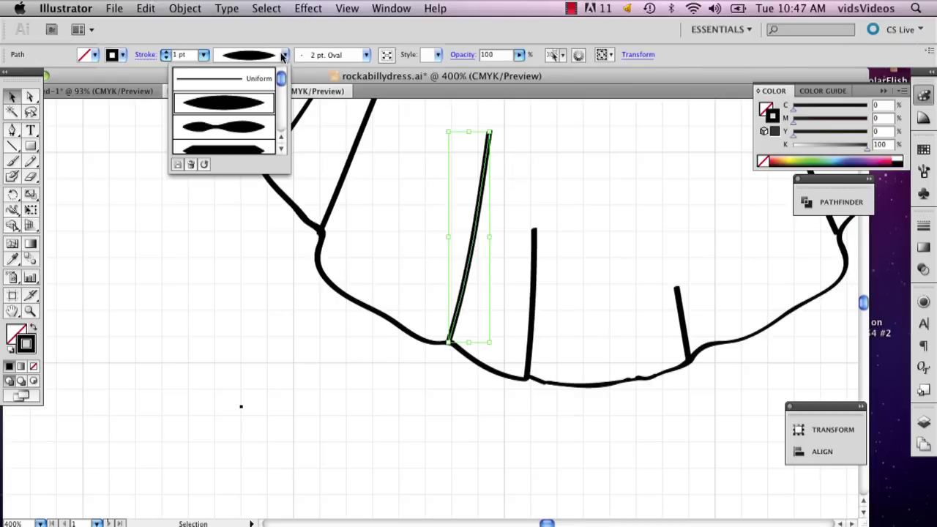
click(244, 77)
click(409, 265)
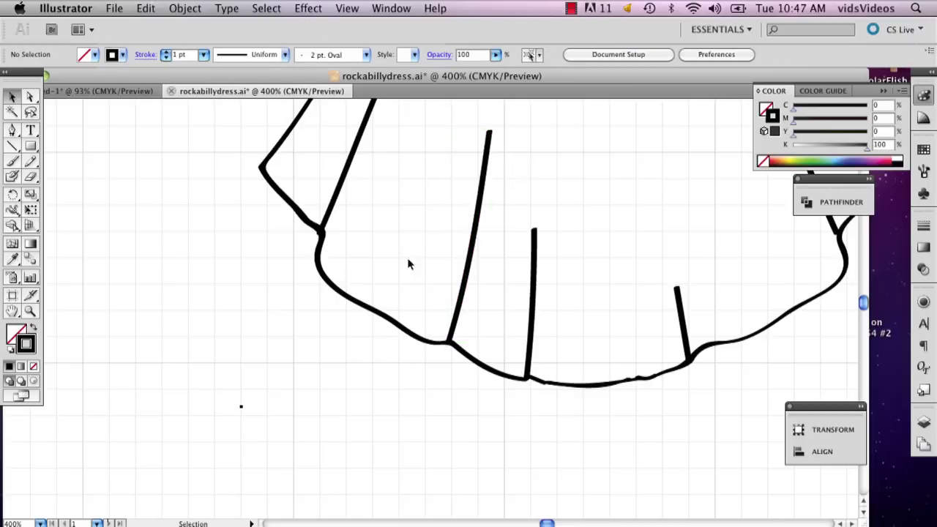
click(682, 306)
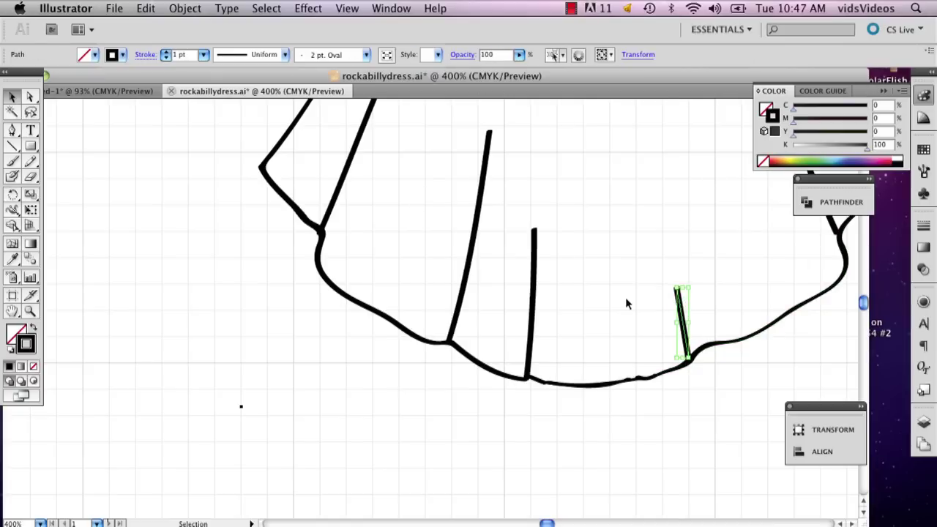
key(super+minus)
key(super+minus)
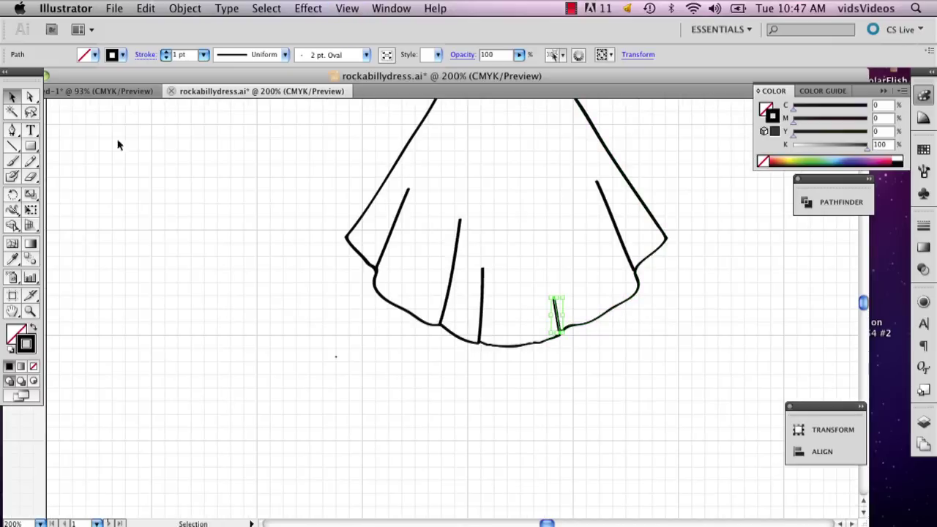
key(super+shift+a)
click(13, 161)
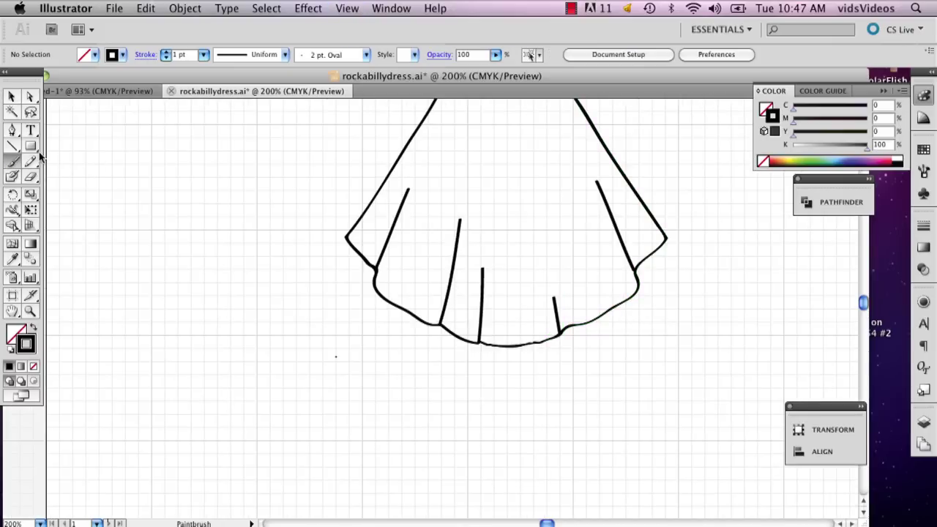
mouse_move(348, 235)
mouse_down()
mouse_move(350, 261)
mouse_move(368, 247)
mouse_move(353, 248)
mouse_move(373, 253)
mouse_up()
key(super+z)
mouse_move(350, 234)
mouse_down()
mouse_move(353, 266)
mouse_move(375, 277)
mouse_move(349, 234)
mouse_move(349, 253)
mouse_move(388, 276)
mouse_up()
key(super+z)
mouse_move(348, 237)
mouse_down()
mouse_move(347, 270)
mouse_move(378, 269)
mouse_up()
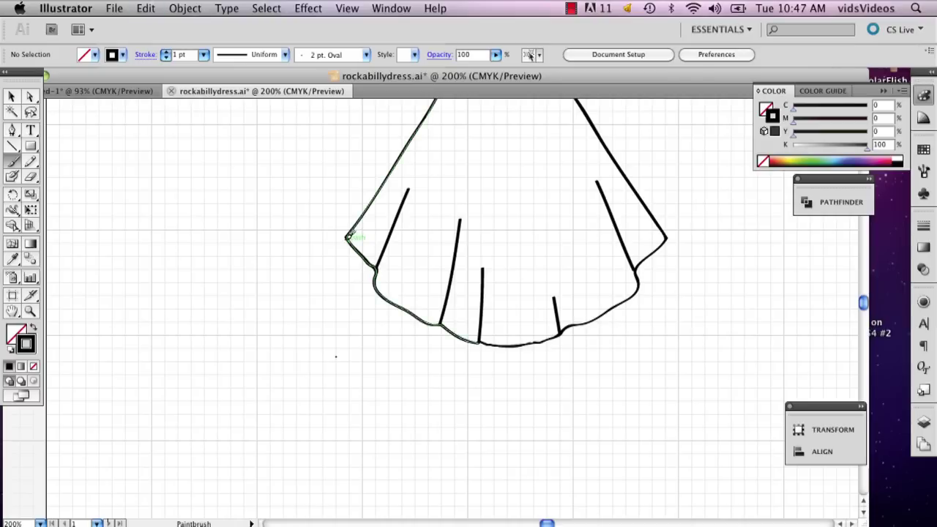
mouse_move(349, 236)
mouse_down()
mouse_move(347, 260)
mouse_move(377, 270)
mouse_up()
mouse_move(665, 236)
mouse_down()
mouse_move(666, 260)
mouse_move(639, 264)
mouse_up()
mouse_move(349, 234)
mouse_down()
mouse_move(347, 258)
mouse_move(383, 278)
mouse_up()
key(super+z)
key(super+z)
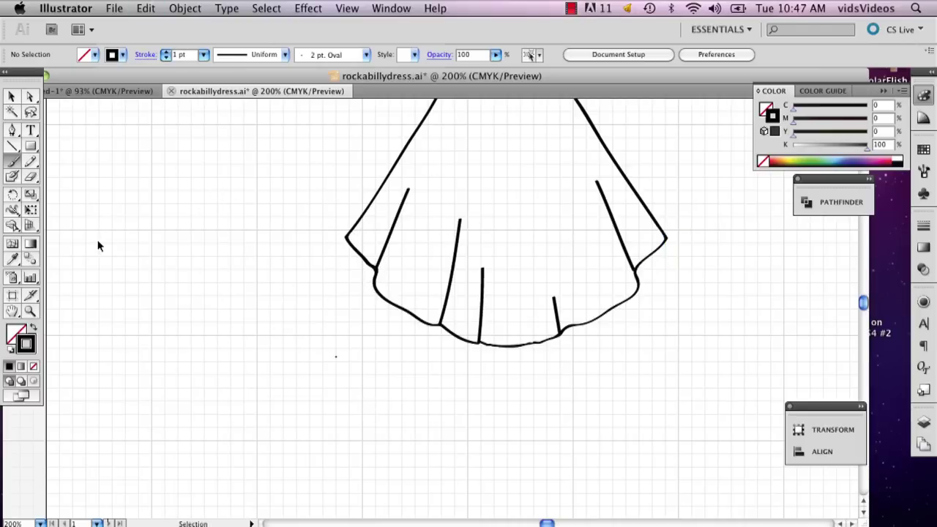
key(super+minus)
key(super+minus)
key(super+minus)
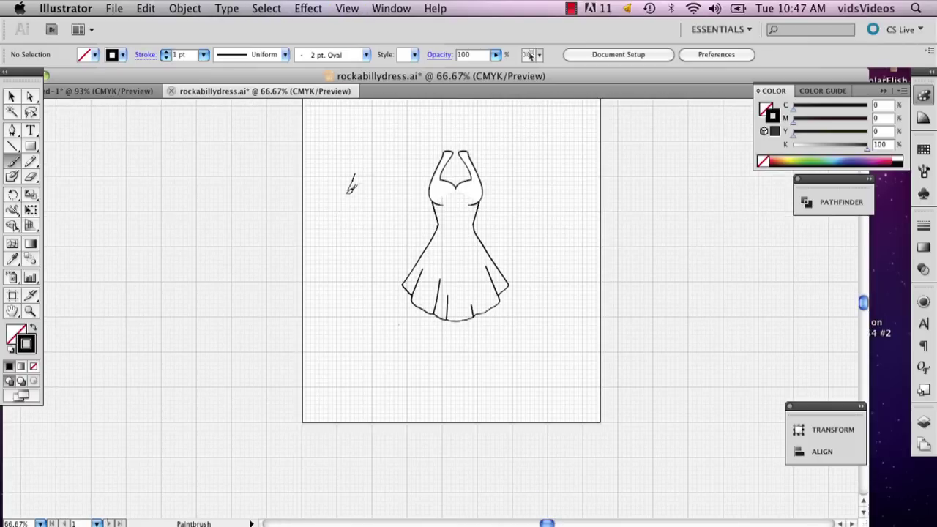
Paint a flared side-angle pleat shape left of the dress, then view at actual size.
mouse_move(355, 174)
mouse_down()
mouse_move(318, 250)
mouse_move(343, 272)
mouse_move(319, 249)
mouse_move(322, 275)
mouse_move(337, 257)
mouse_move(356, 280)
mouse_move(366, 195)
mouse_up()
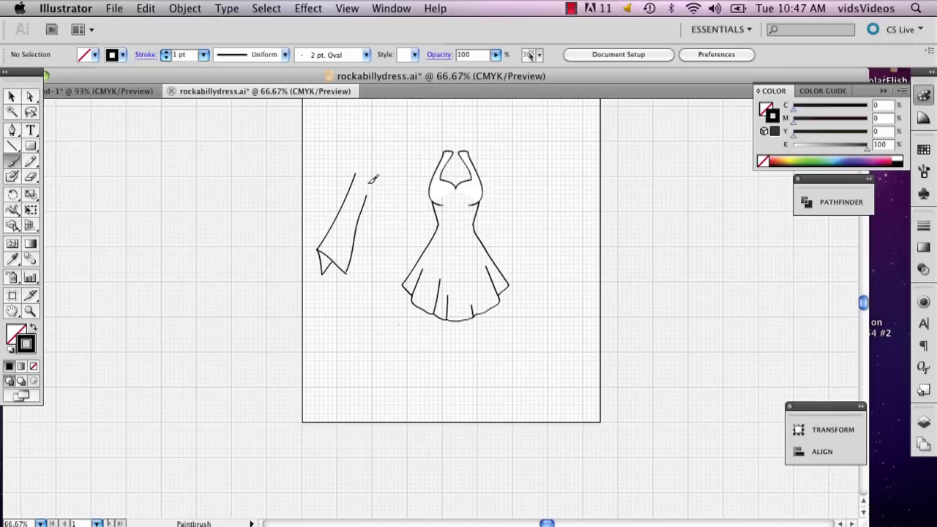
key(super+1)
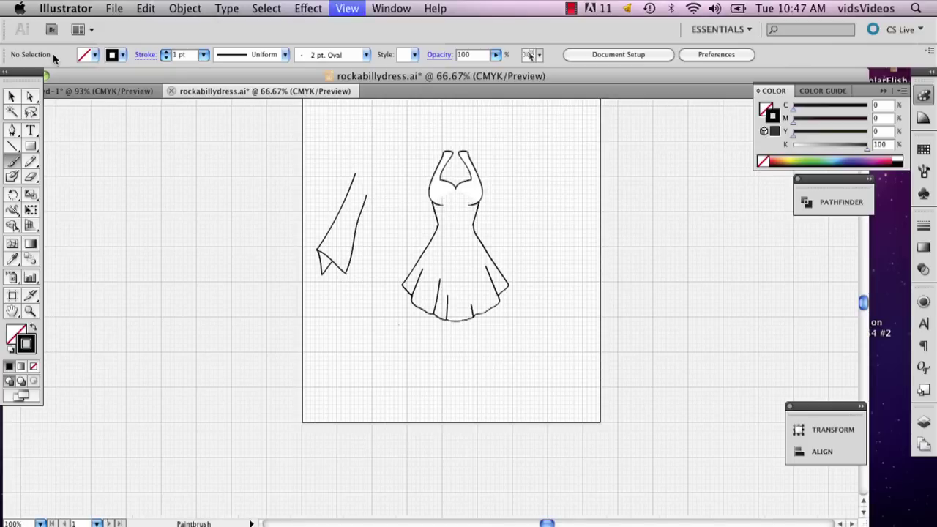